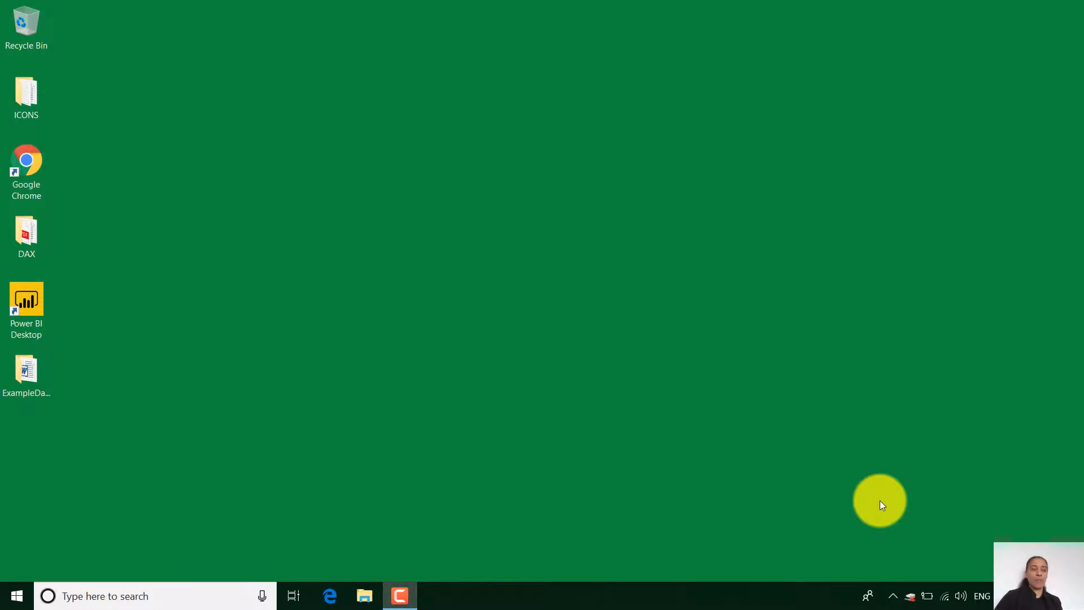
Open Power BI Desktop and load the statesrevenueYES CSV file from the Exercise1 folder into a new report
double_click(24, 289)
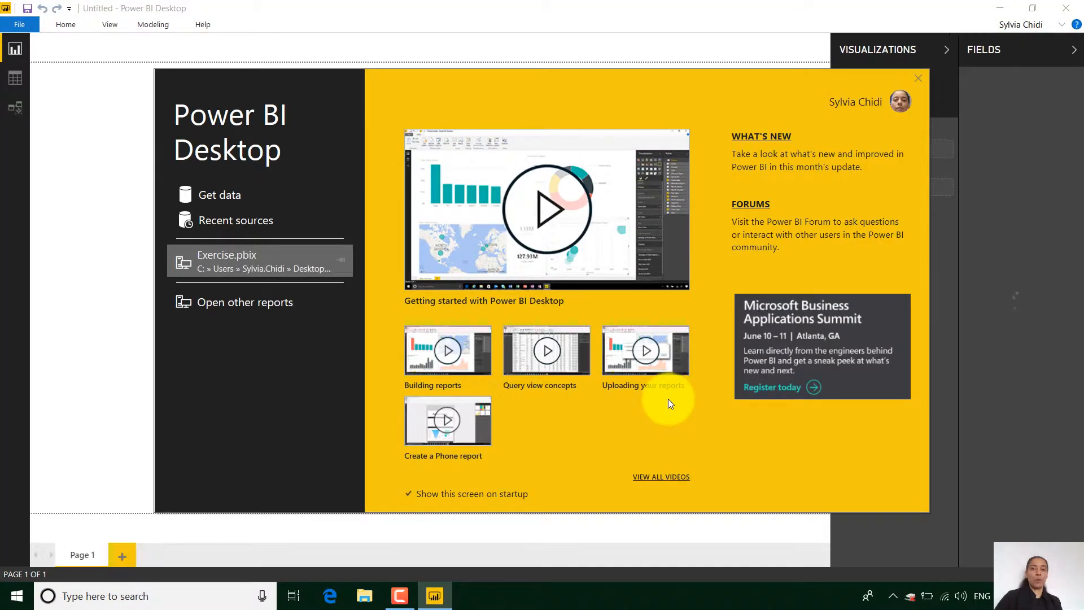
left_click(919, 78)
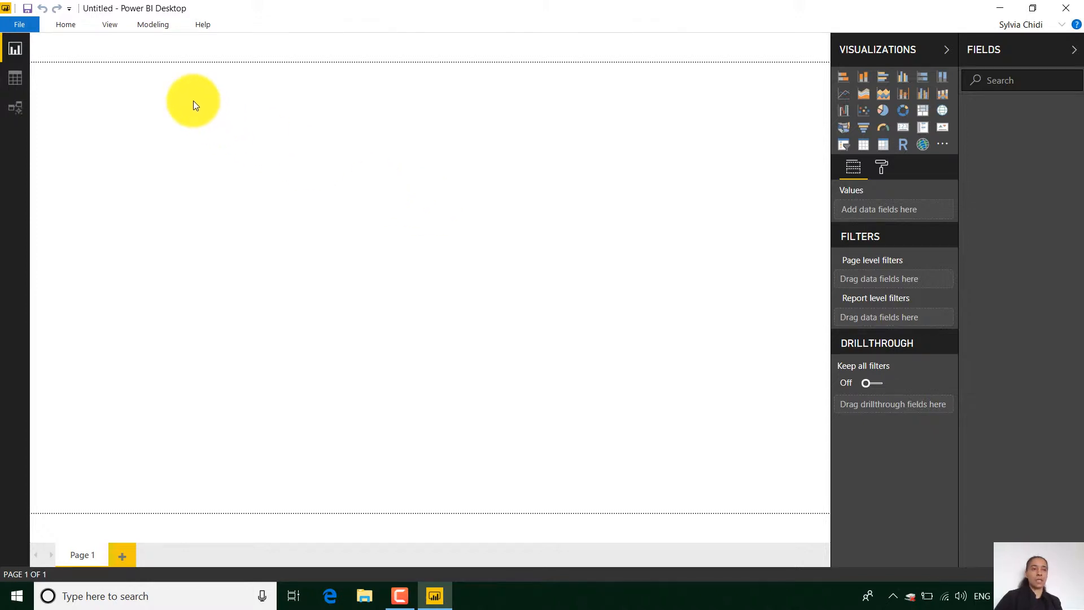
left_click(70, 28)
left_click(123, 75)
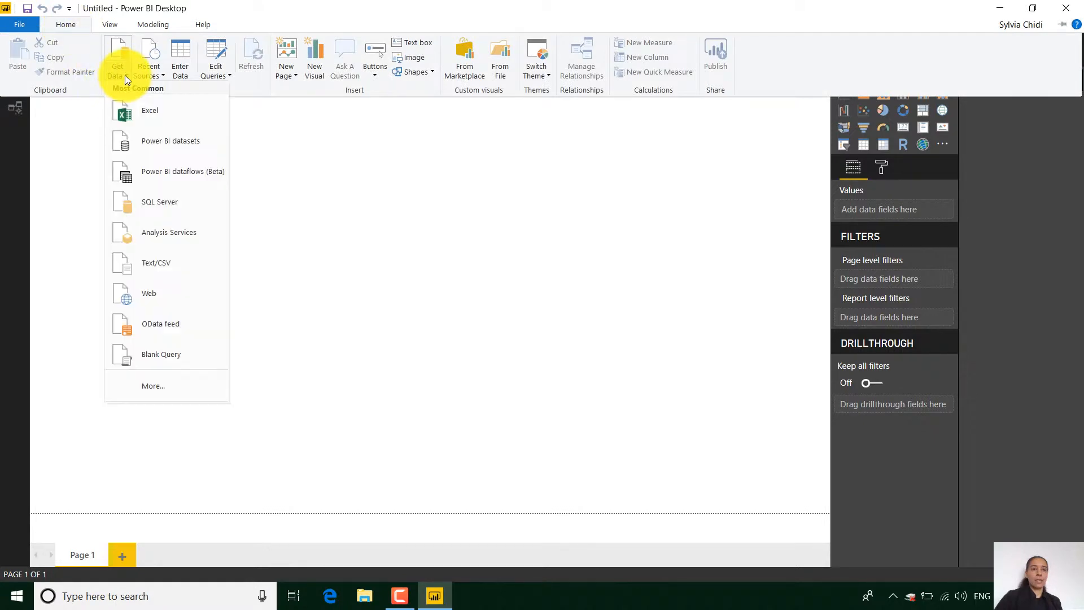
left_click(167, 261)
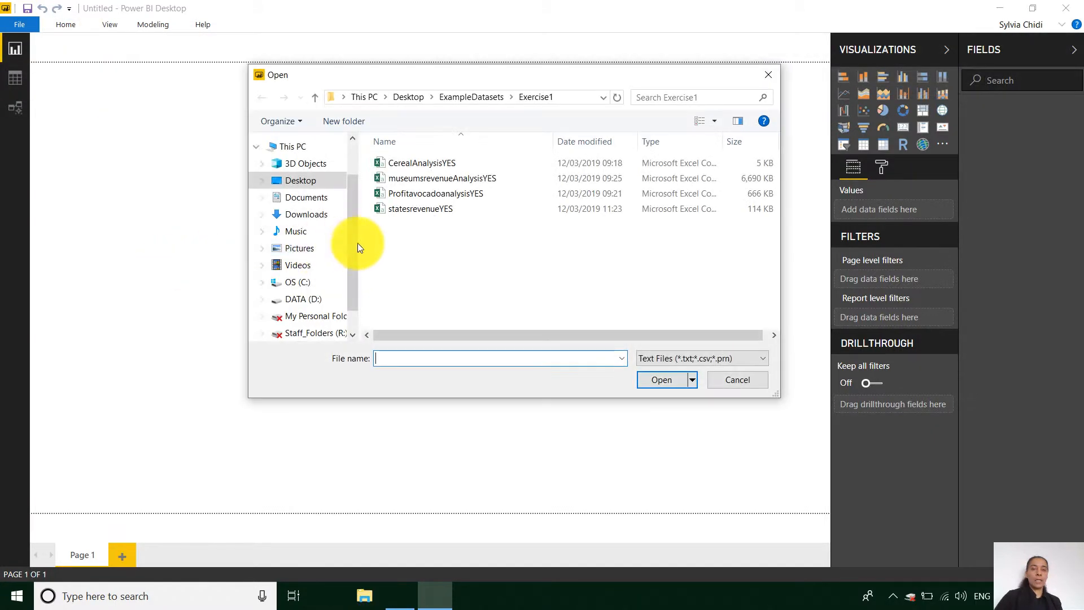
left_click(414, 212)
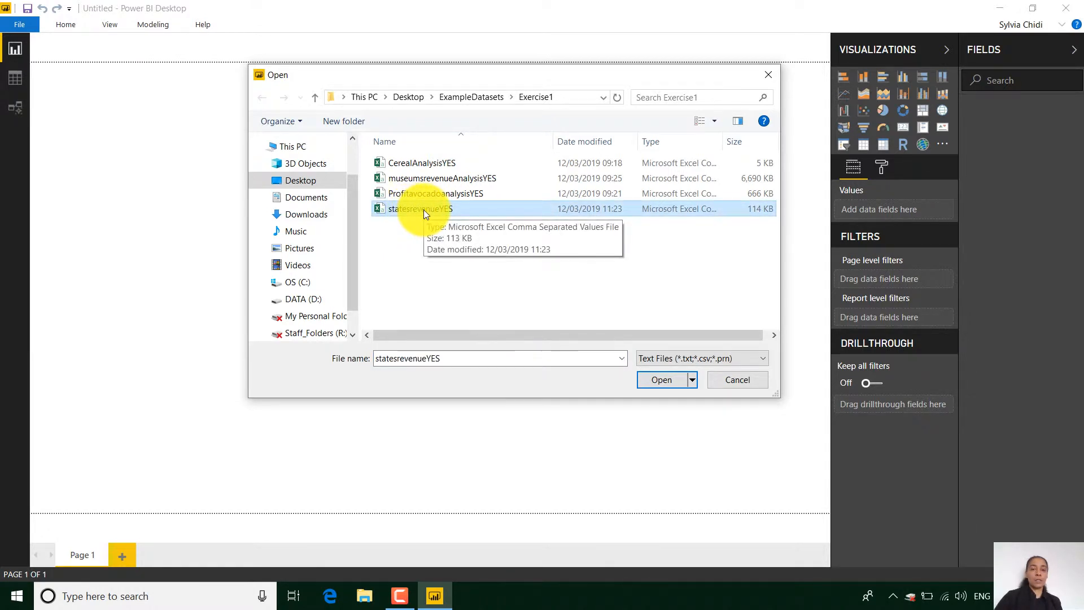
left_click(671, 385)
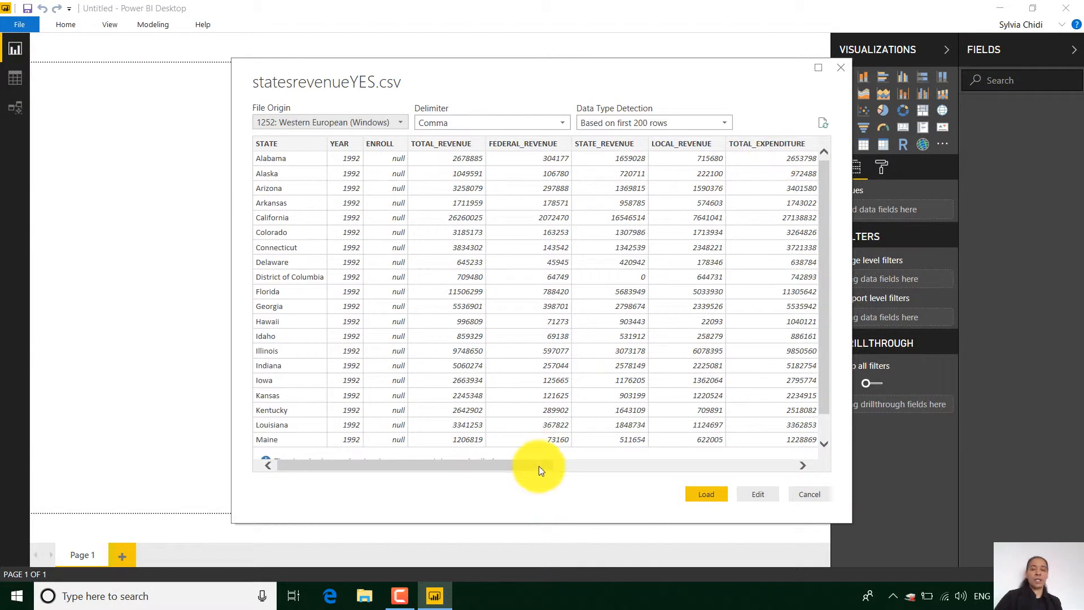
left_click(702, 499)
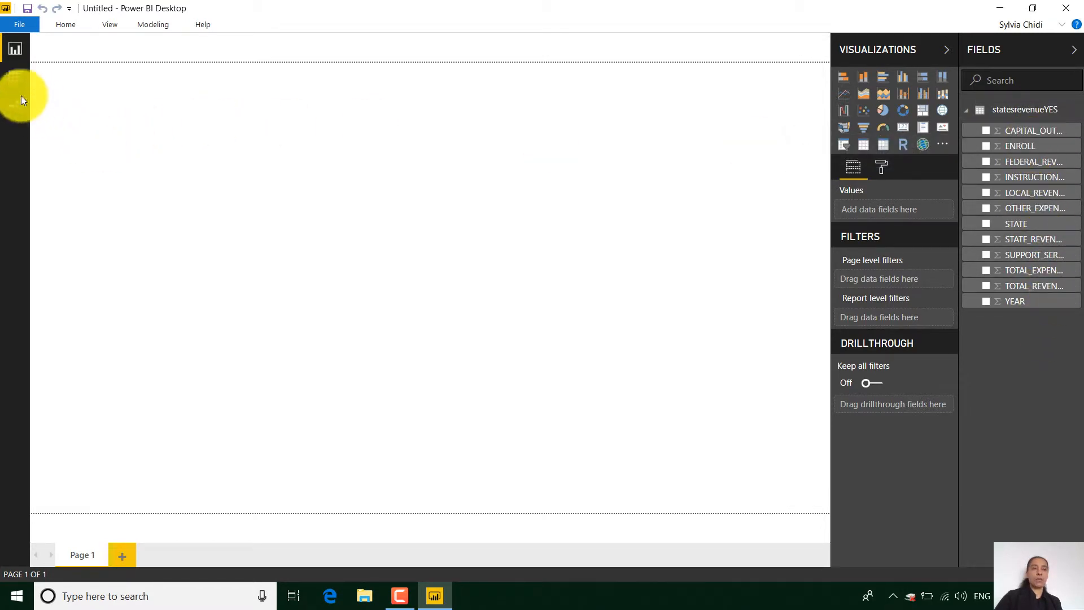
Set the data category of the STATE column in the statesrevenueYES table to State or Province
left_click(14, 82)
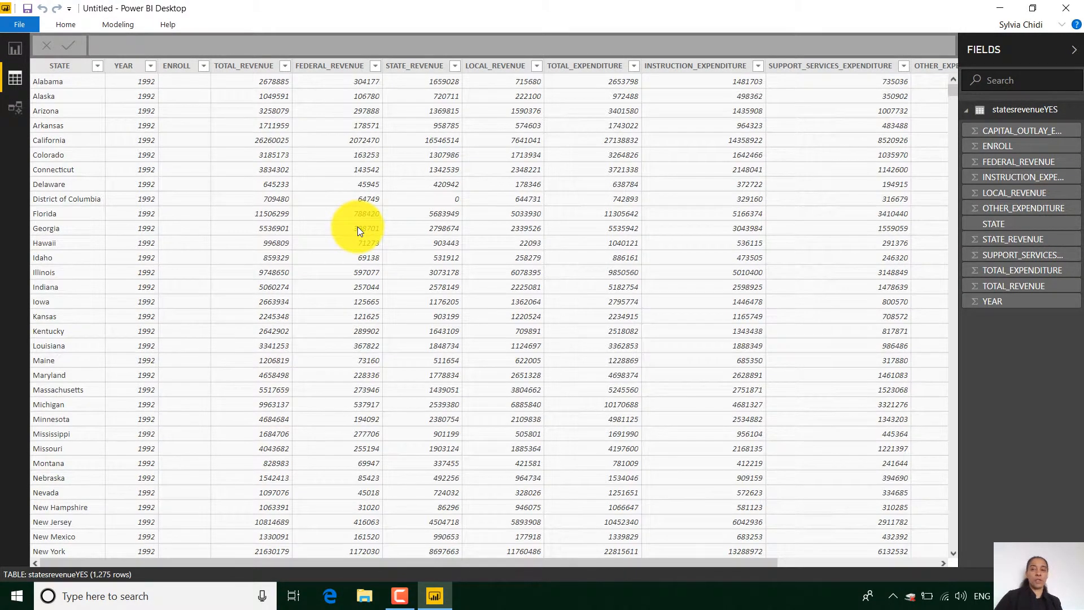
left_click(61, 67)
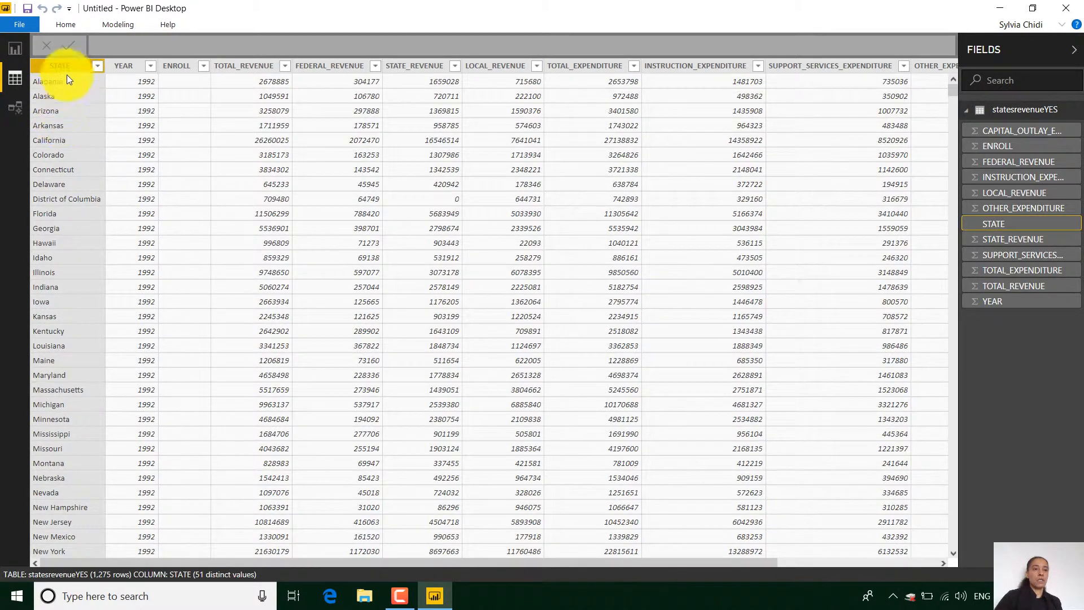
left_click(113, 25)
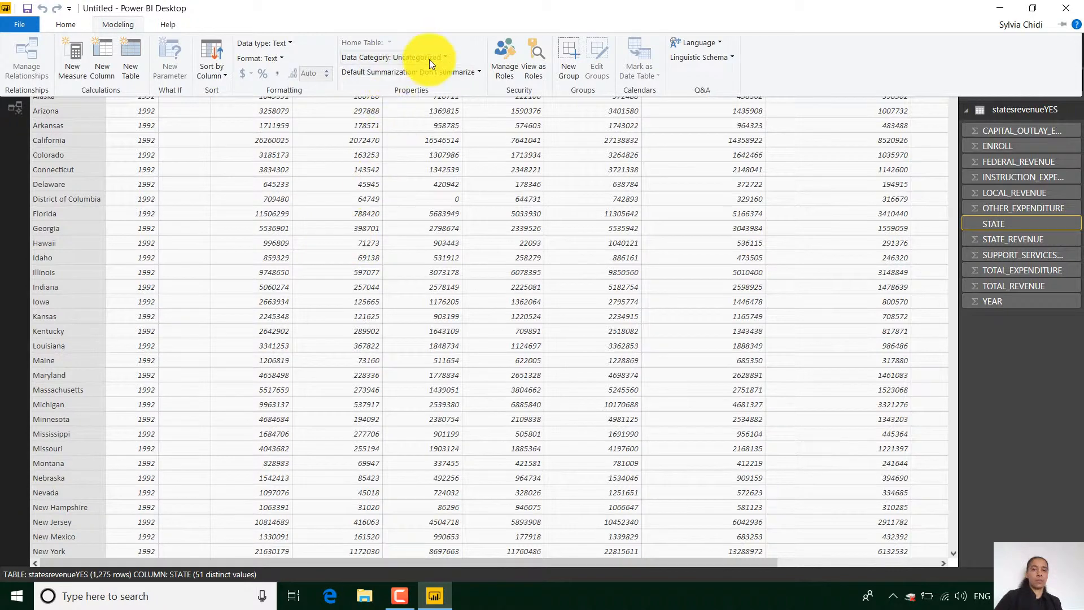
left_click(448, 56)
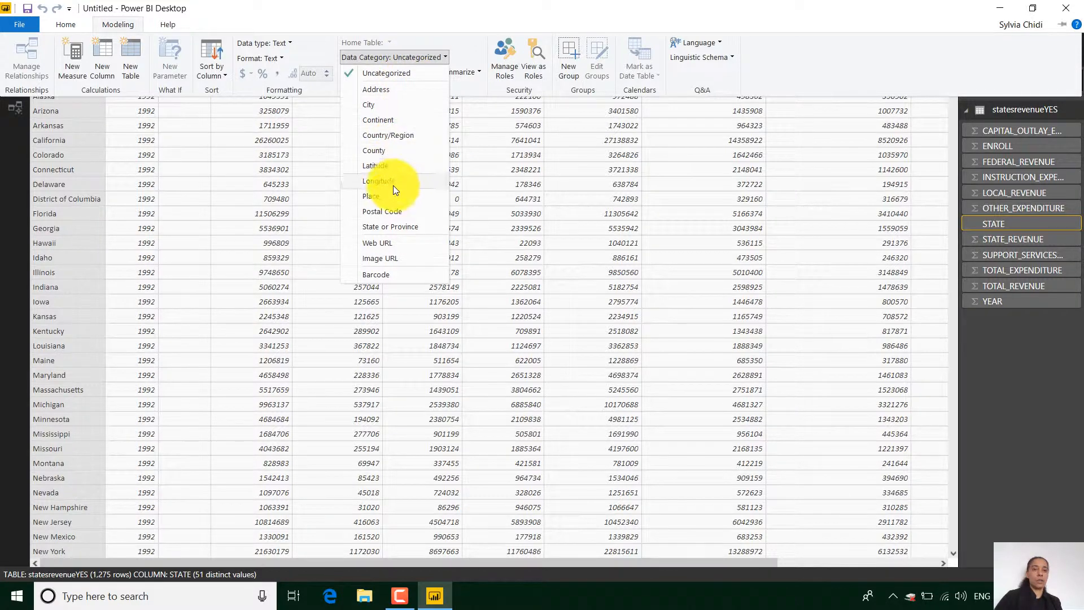
left_click(407, 228)
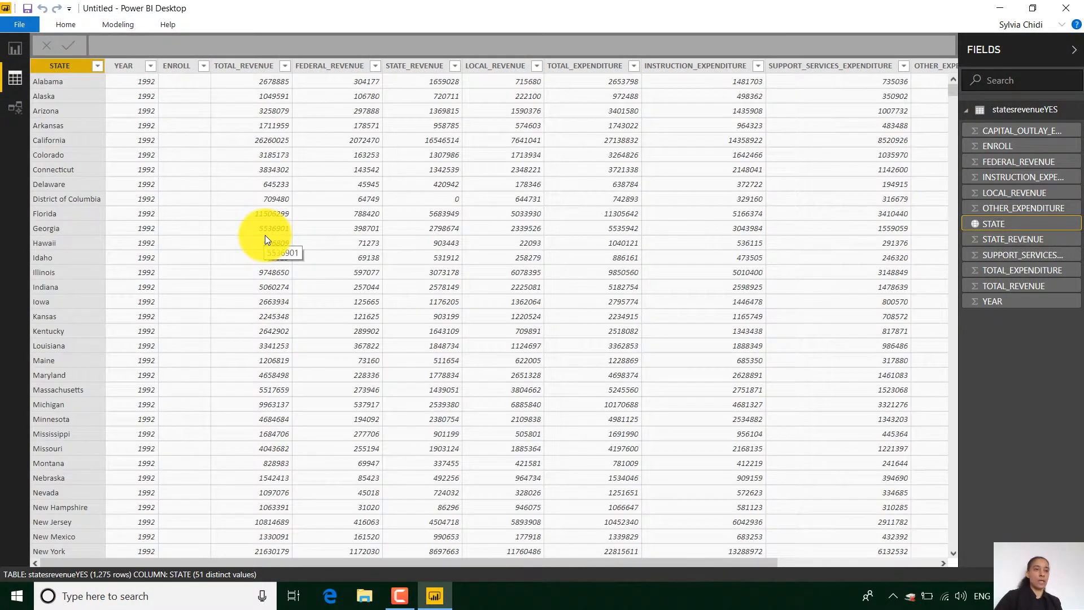
Add a map visual with STATE as its location to the report page and enlarge it to fill most of the page
left_click(14, 50)
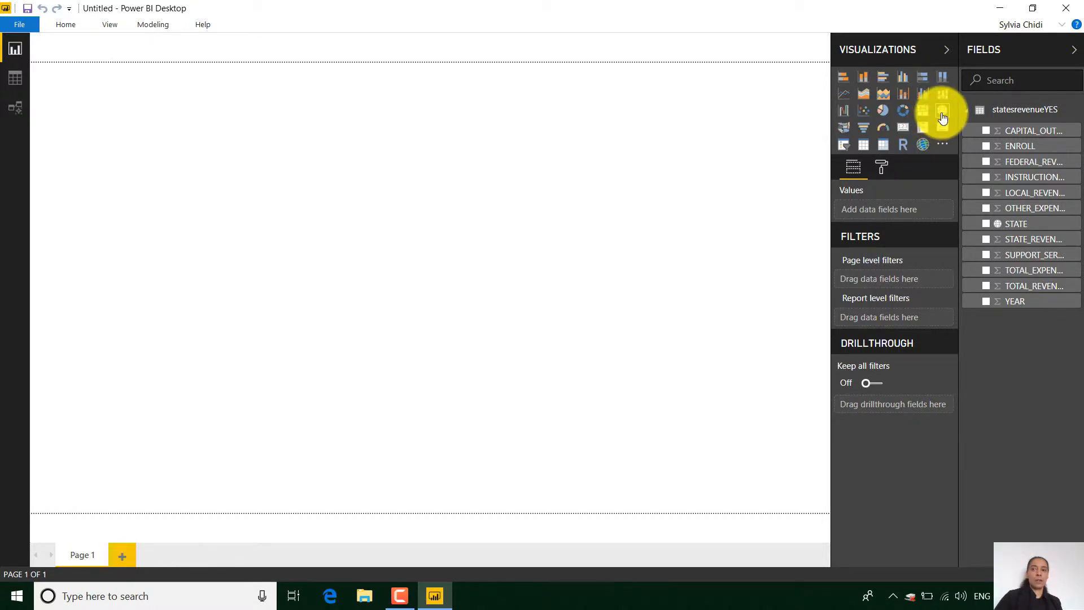
left_click(942, 111)
left_click_drag(211, 239, 519, 359)
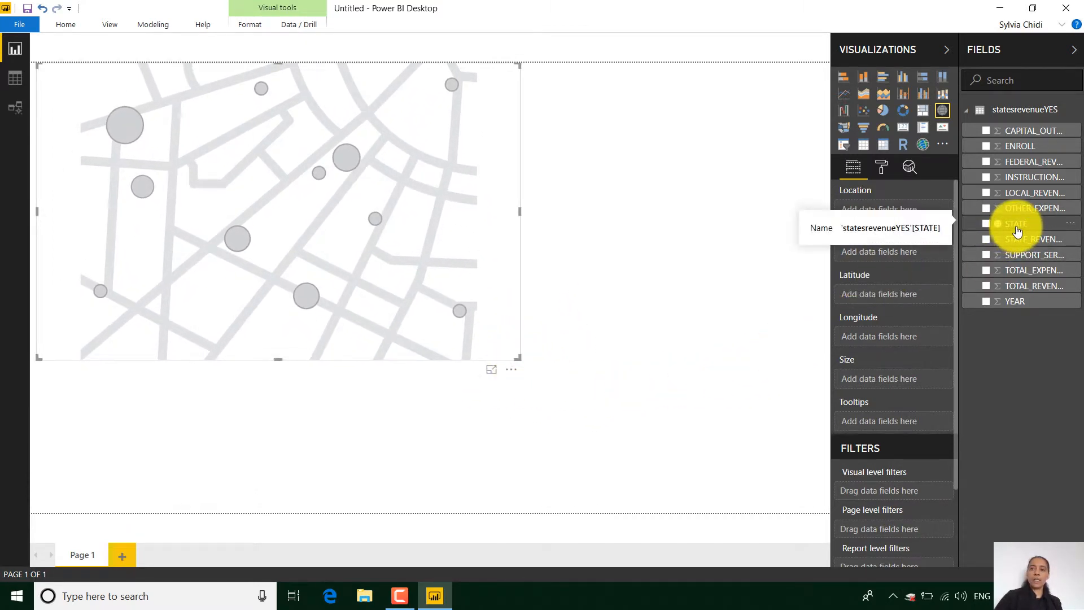
left_click_drag(1018, 231, 394, 257)
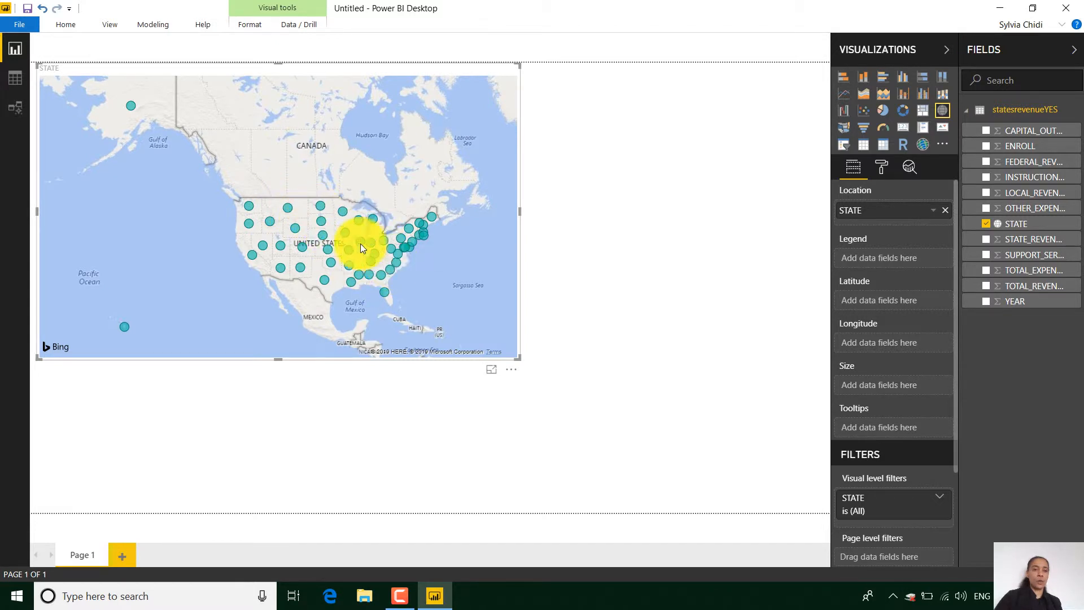
left_click_drag(517, 358, 585, 429)
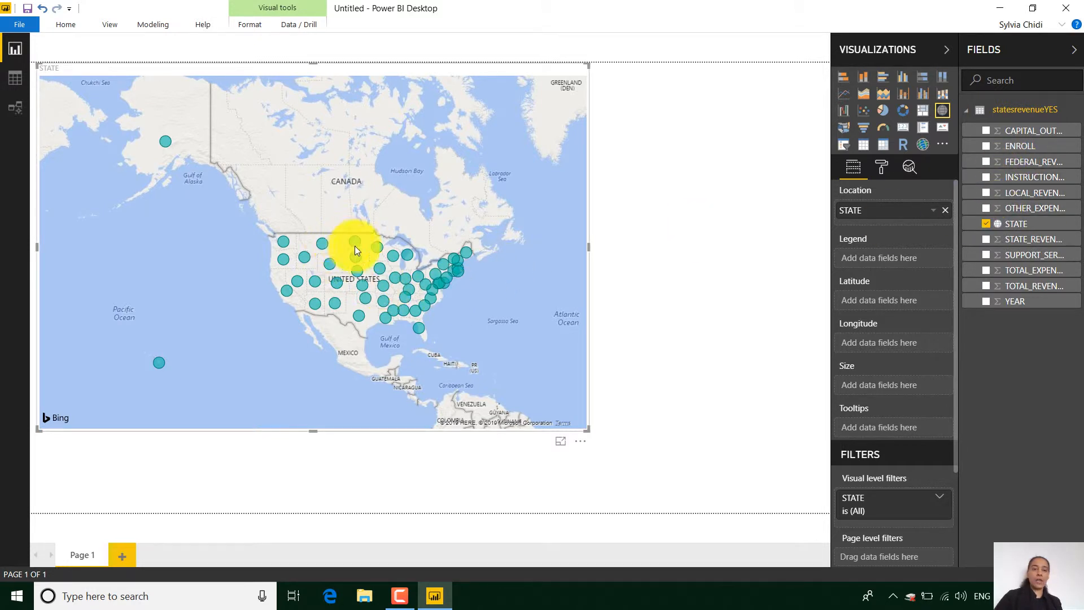
mouse_move(356, 249)
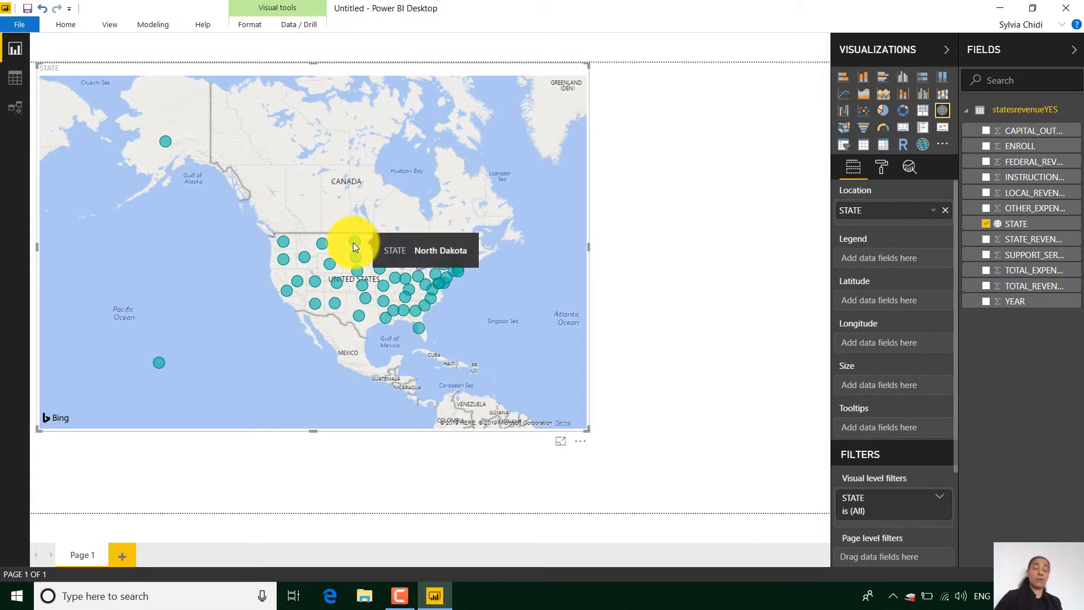
Add STATE_REVENUE to the map as bubble size, and TOTAL_EXPENDITURE and TOTAL_REVENUE as tooltips
left_click(987, 241)
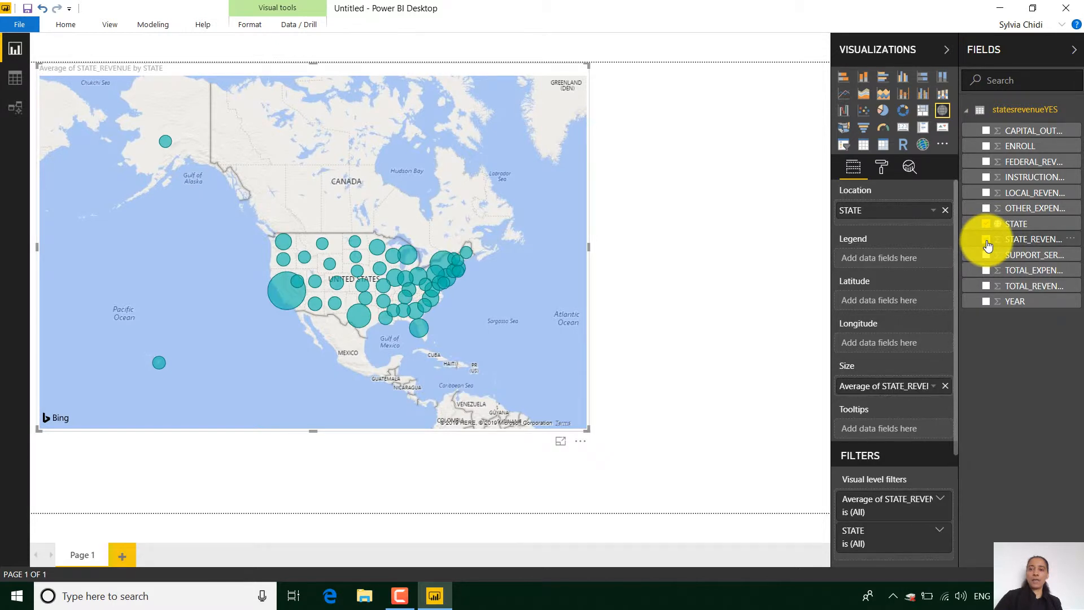
left_click(987, 271)
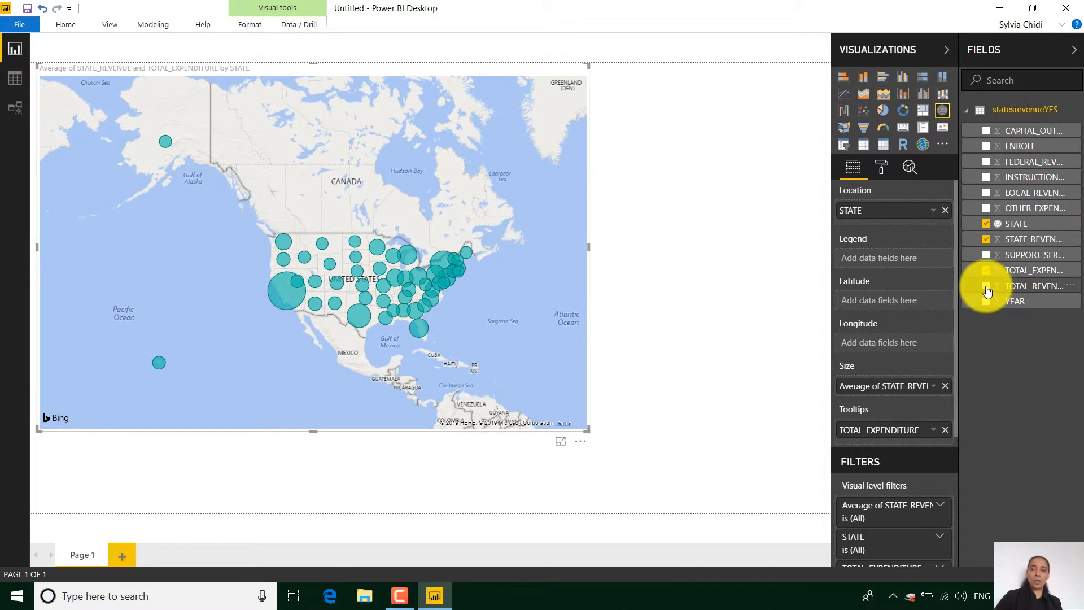
left_click(987, 290)
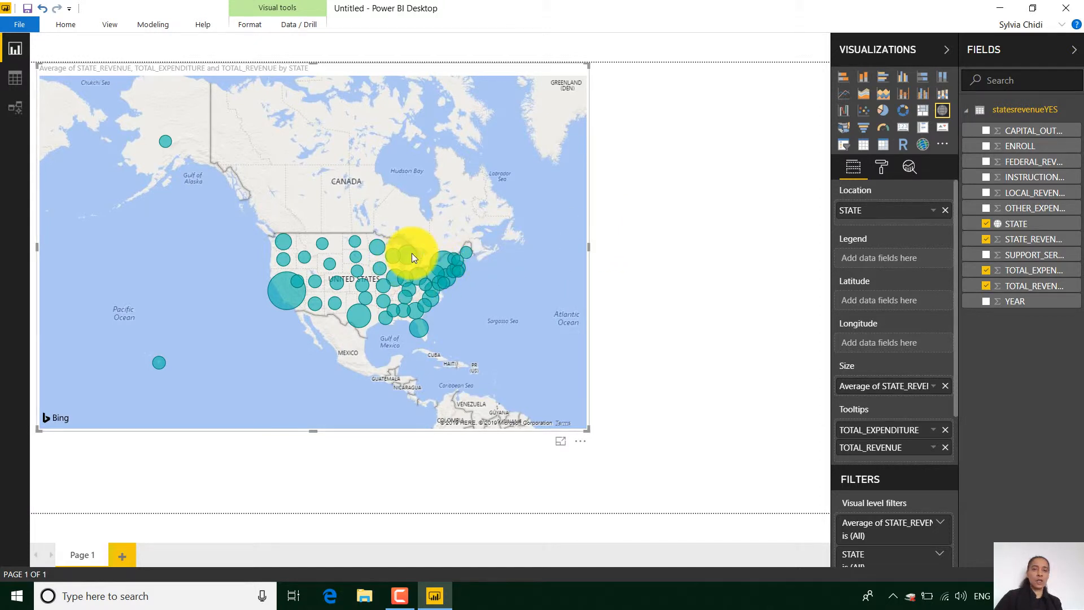
mouse_move(412, 257)
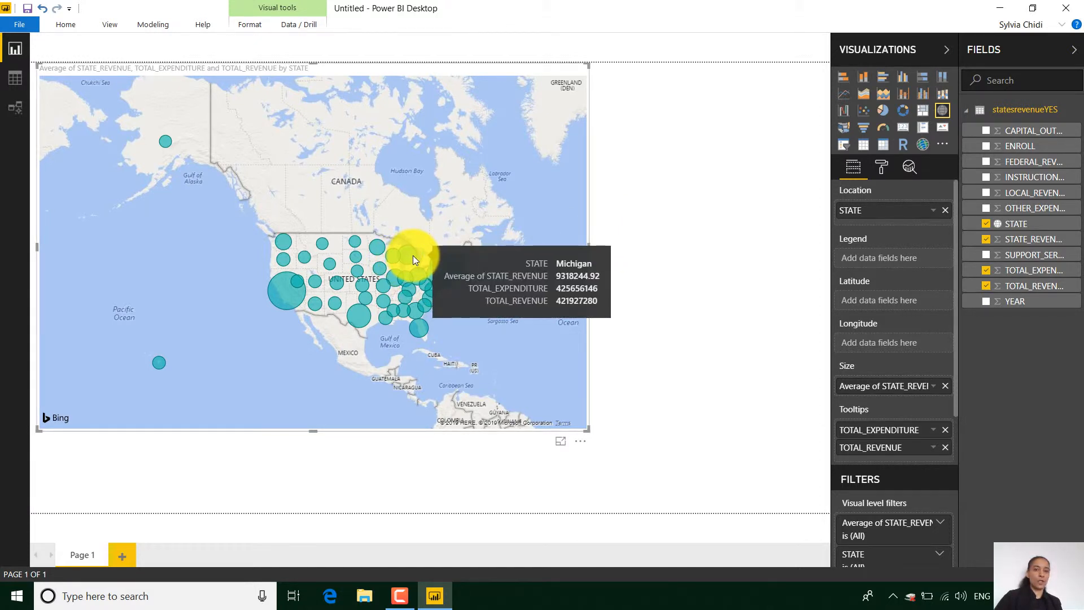
mouse_move(272, 292)
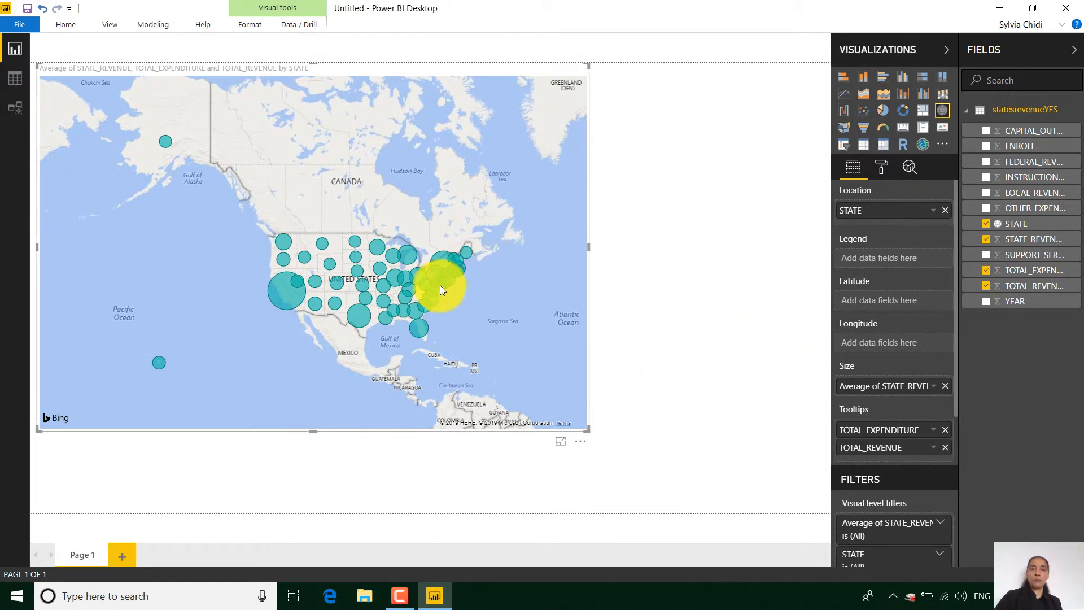
Change the default data color of the map bubbles to a darker red shade from the theme colors
left_click(882, 168)
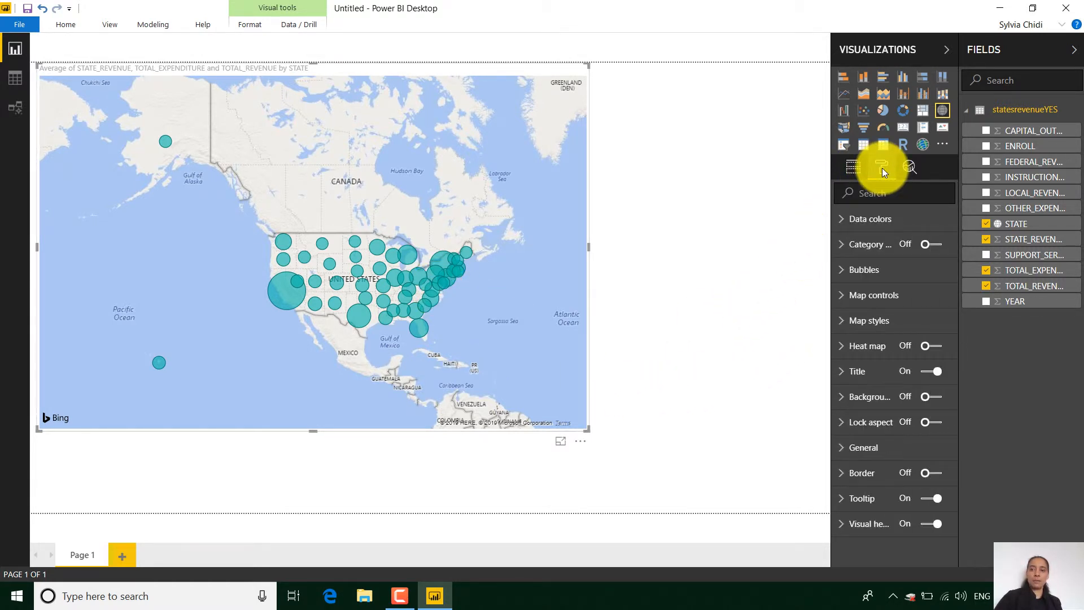
left_click(840, 222)
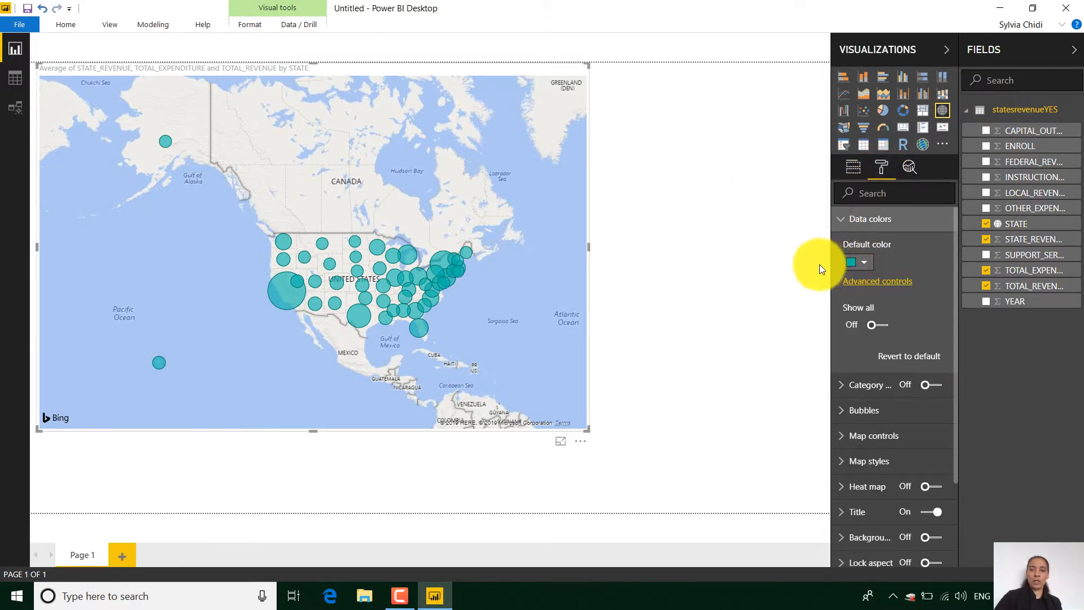
left_click(867, 263)
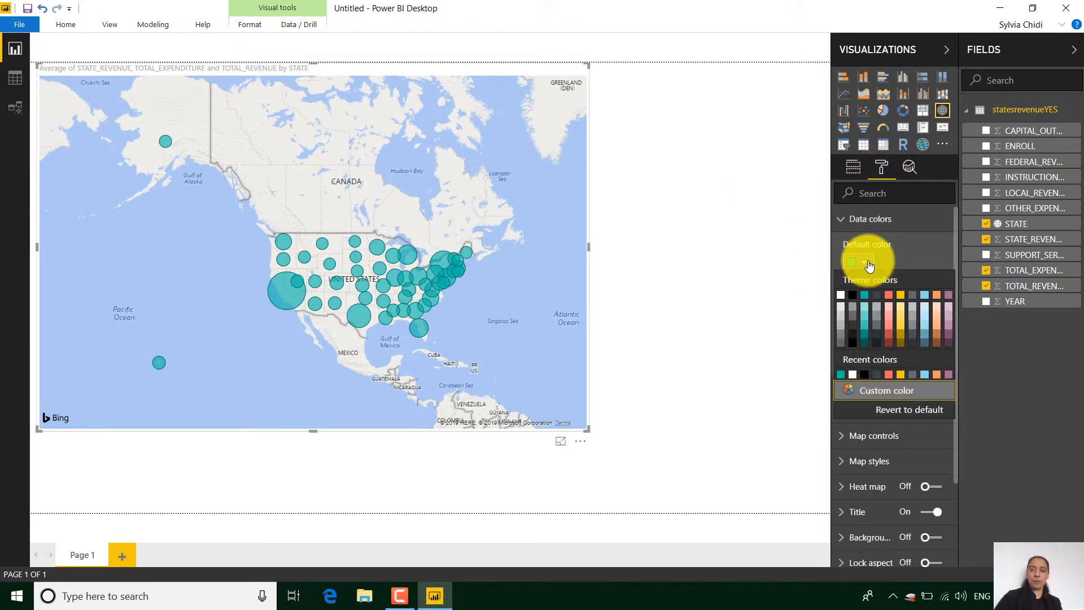
left_click(887, 333)
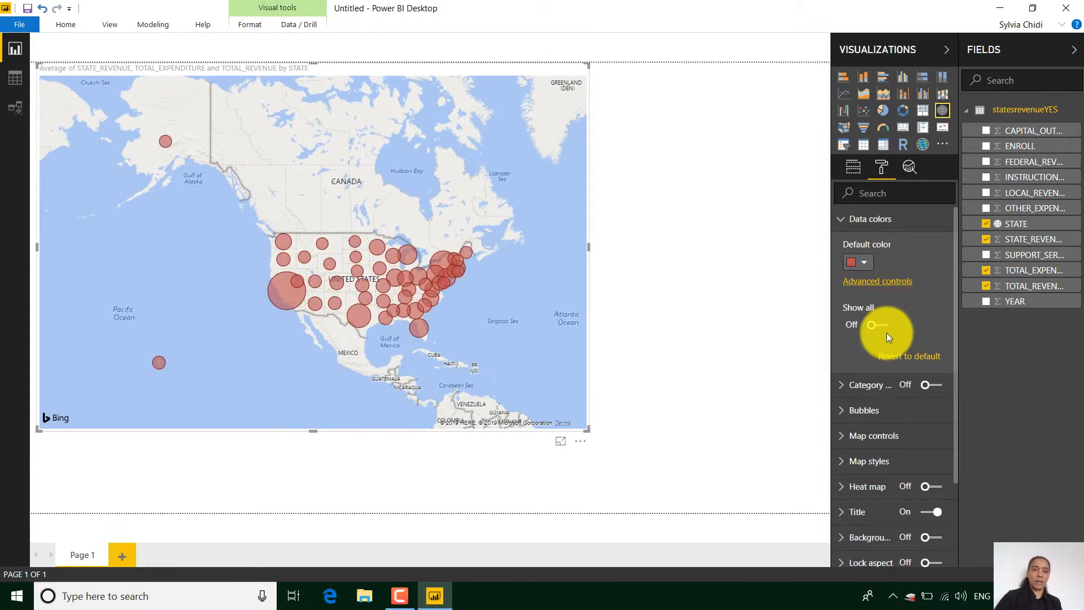
left_click(841, 220)
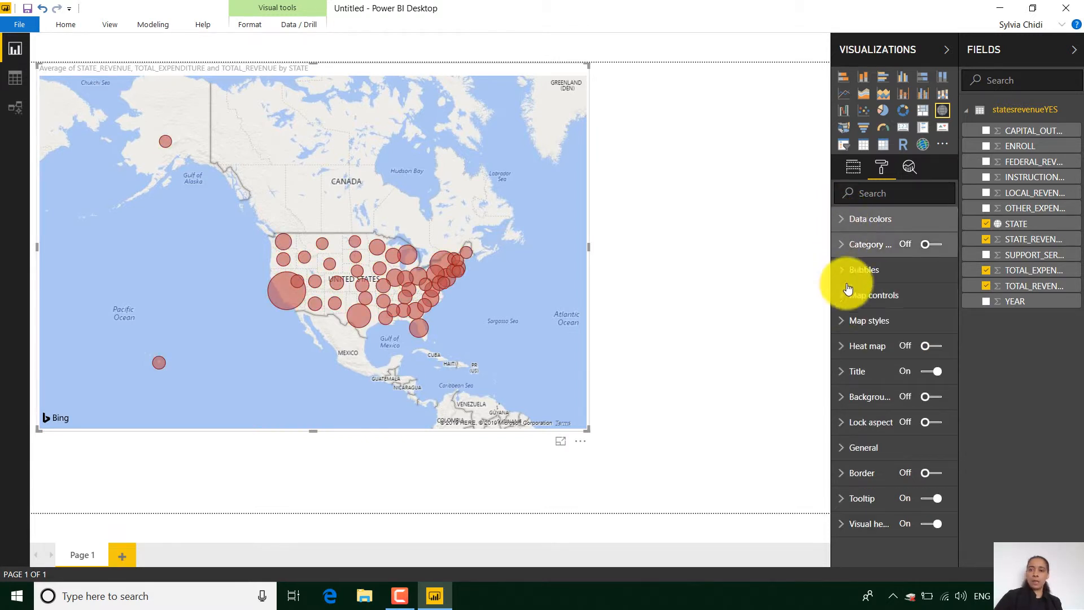
Turn on the map's category labels so each bubble carries its state name
left_click(843, 246)
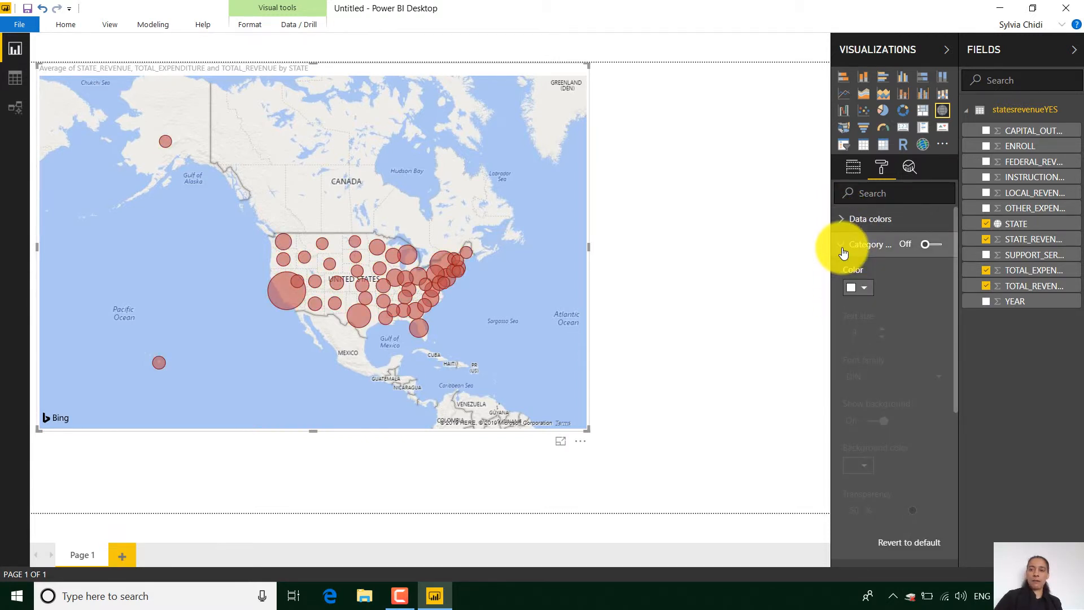
left_click(930, 245)
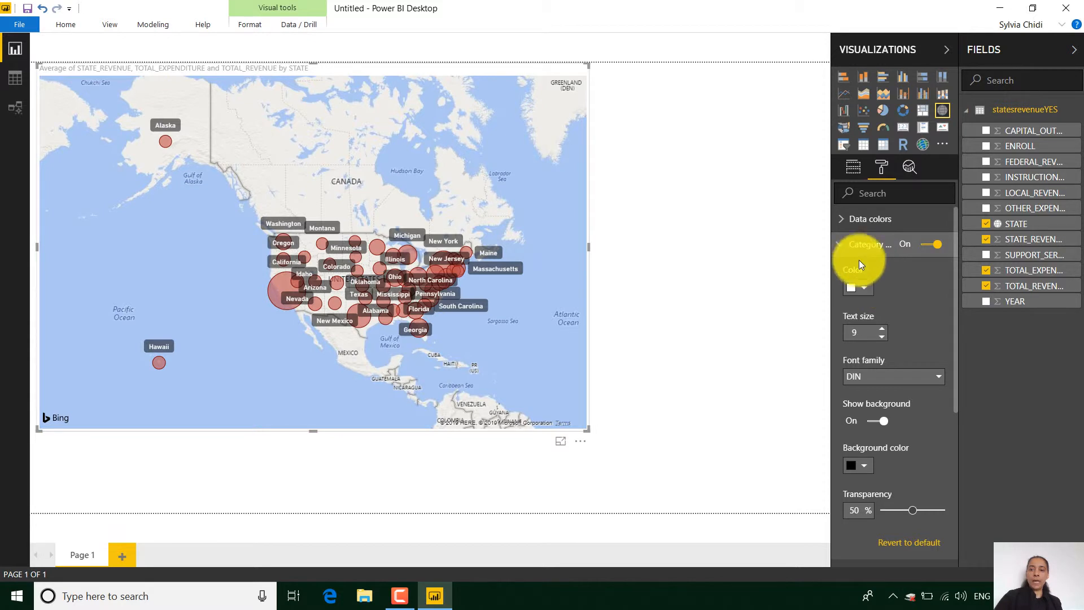
left_click(847, 248)
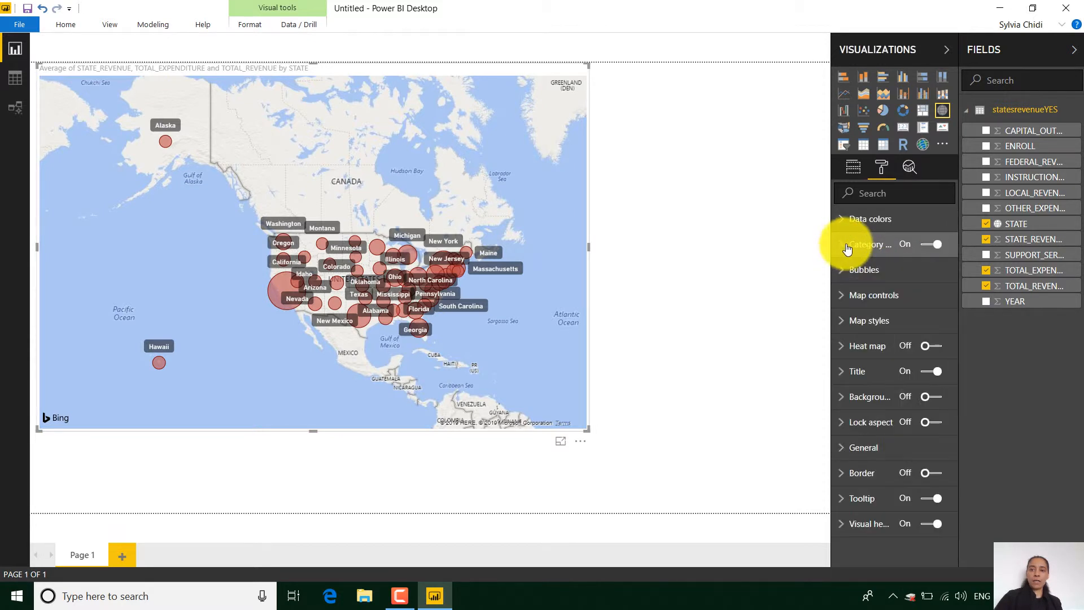
Replace the map visual's title text with "State Revenue Map"
left_click(845, 372)
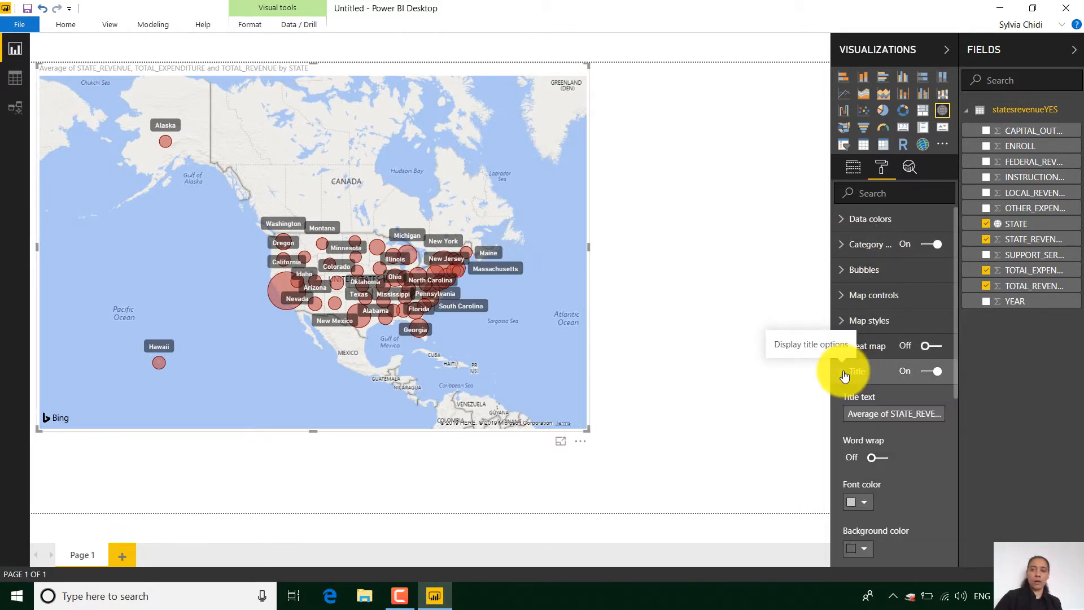
left_click_drag(853, 415, 1026, 413)
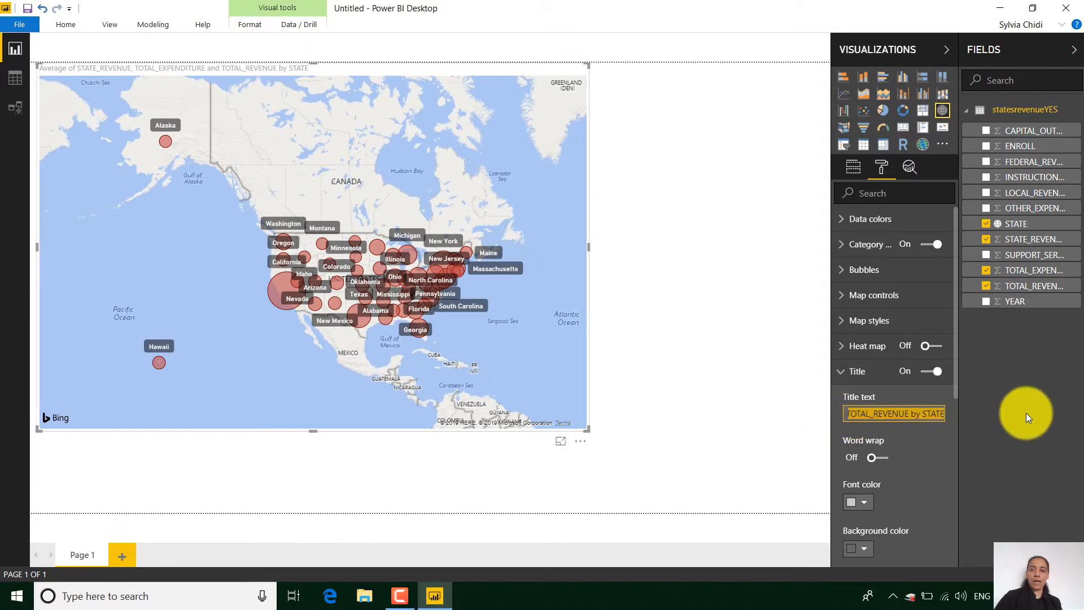
type("A")
key("BackSpace")
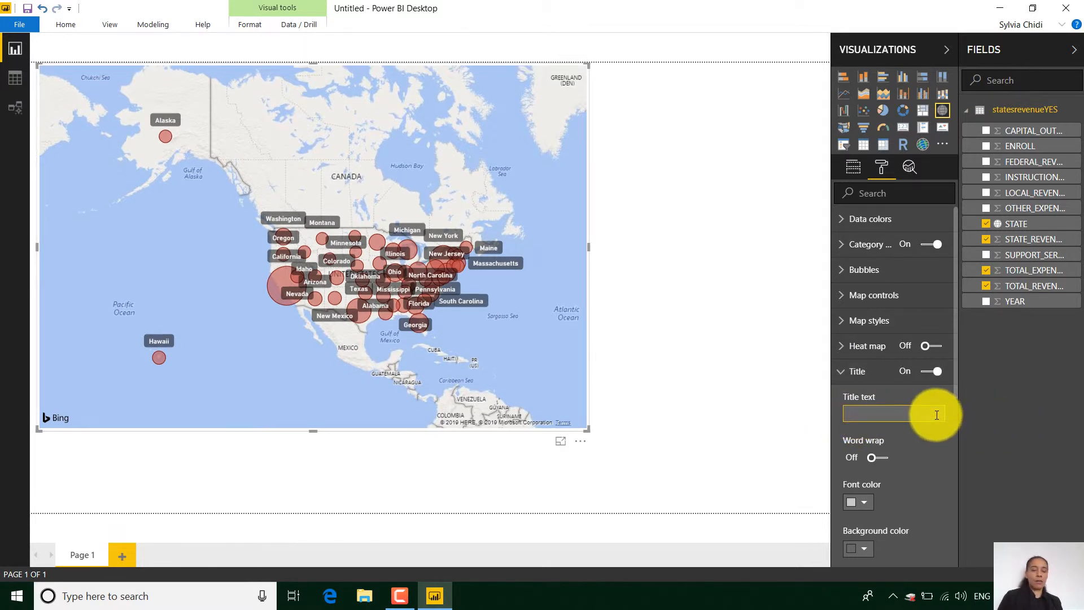
type("State")
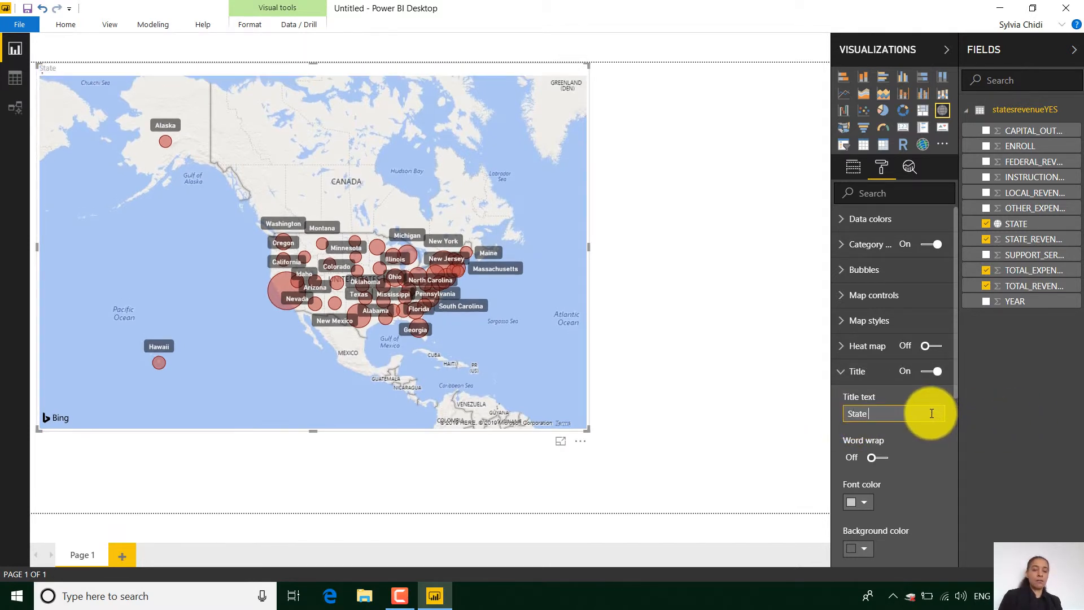
type(" Revenue ")
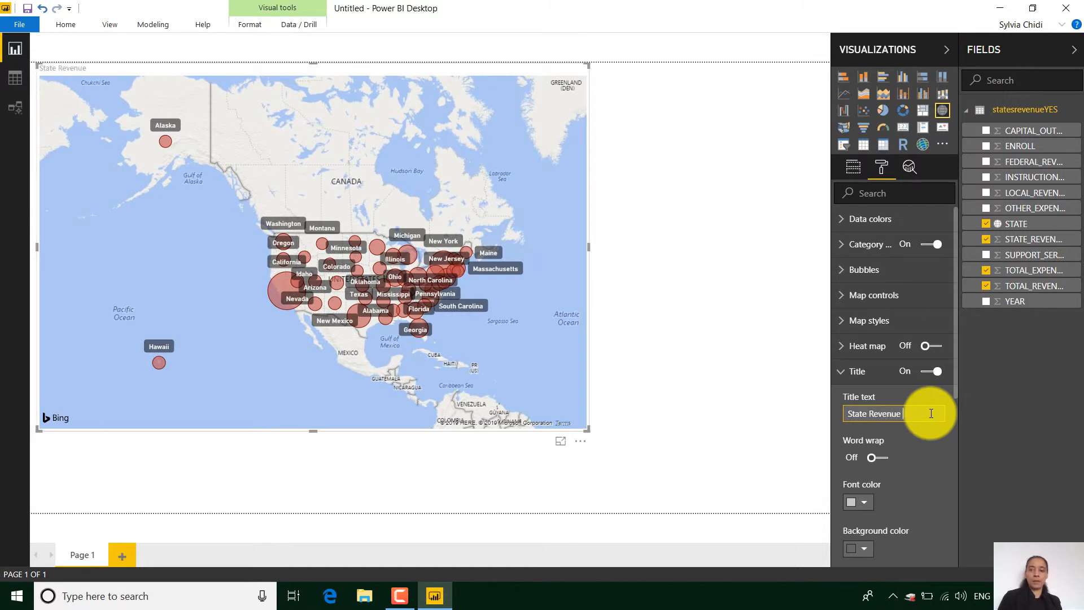
type("Map")
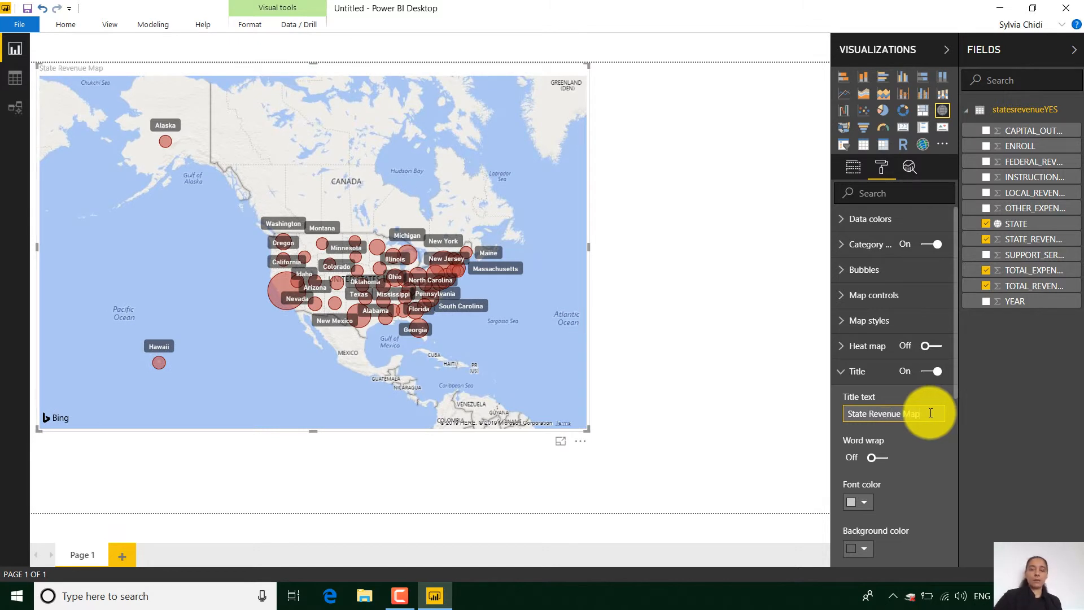
left_click(938, 464)
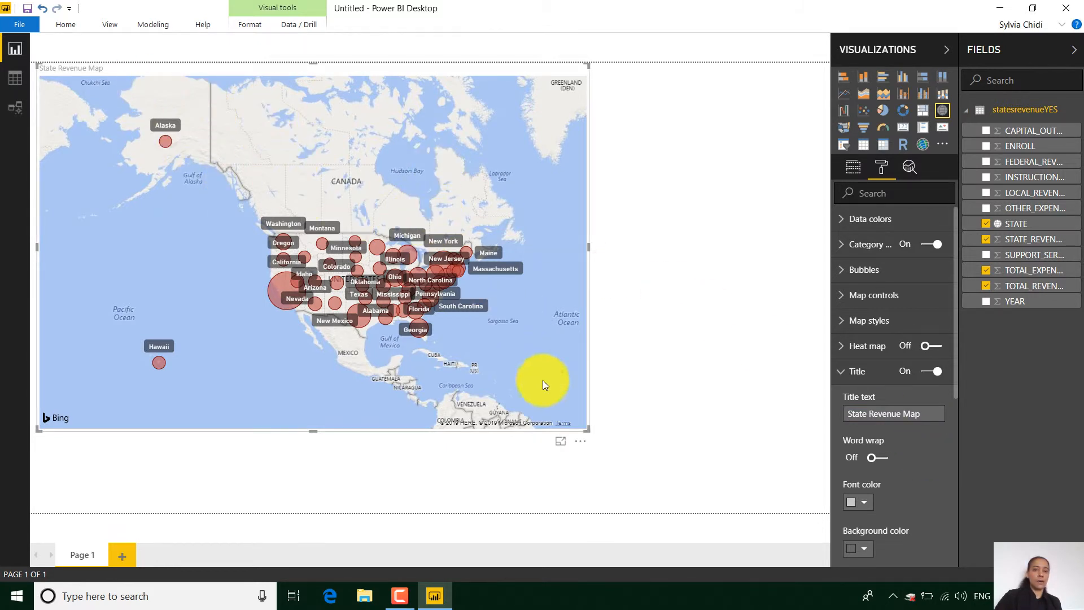
Enlarge the map visual to nearly the full page height and convert it to an ArcGIS map visual
left_click_drag(587, 429, 736, 501)
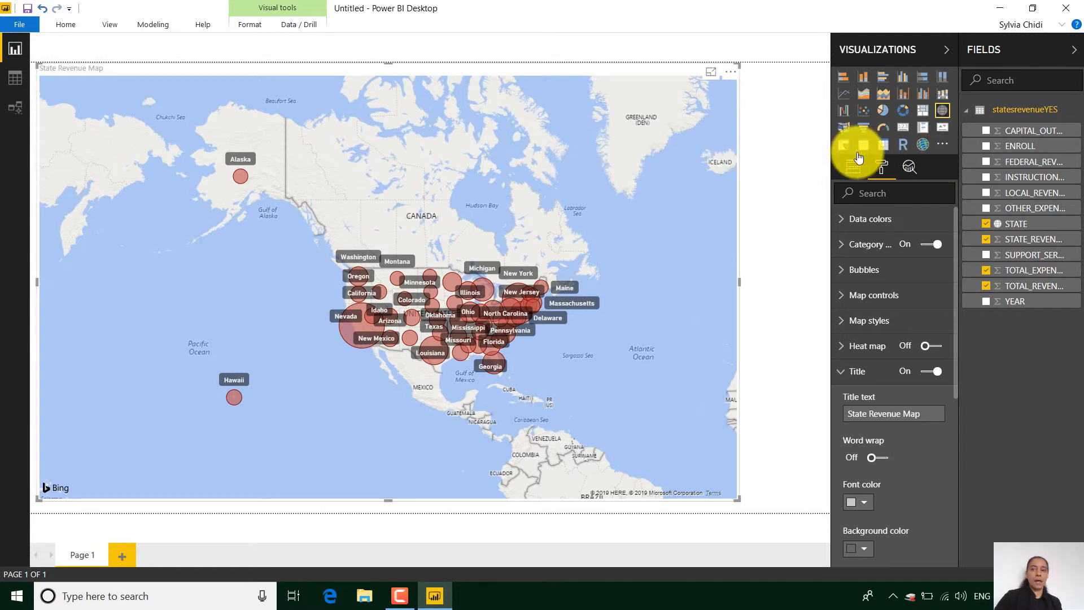
left_click(921, 147)
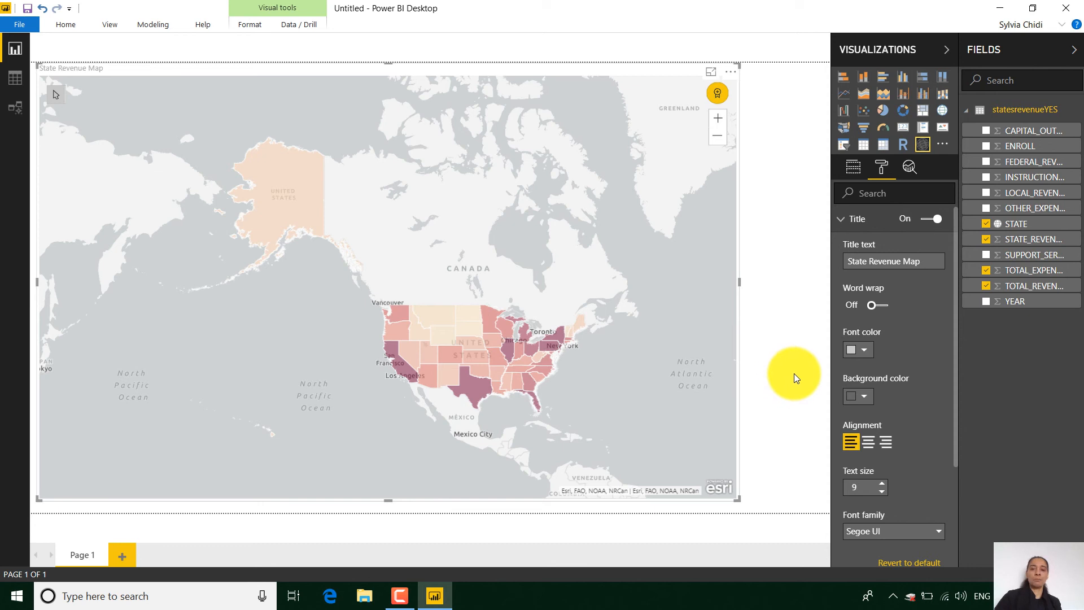
left_click(1074, 13)
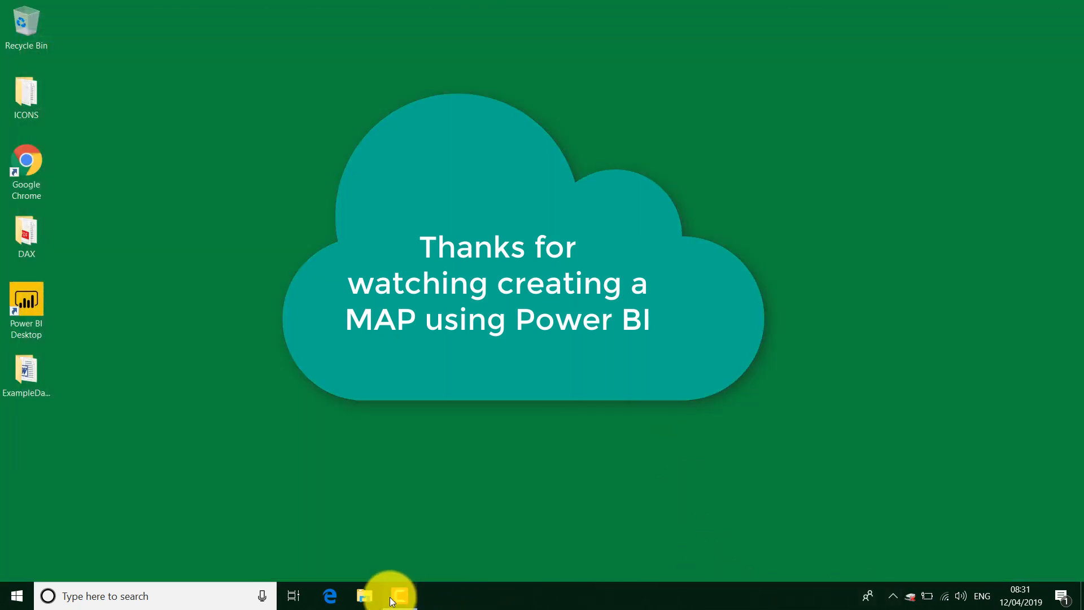
left_click(393, 600)
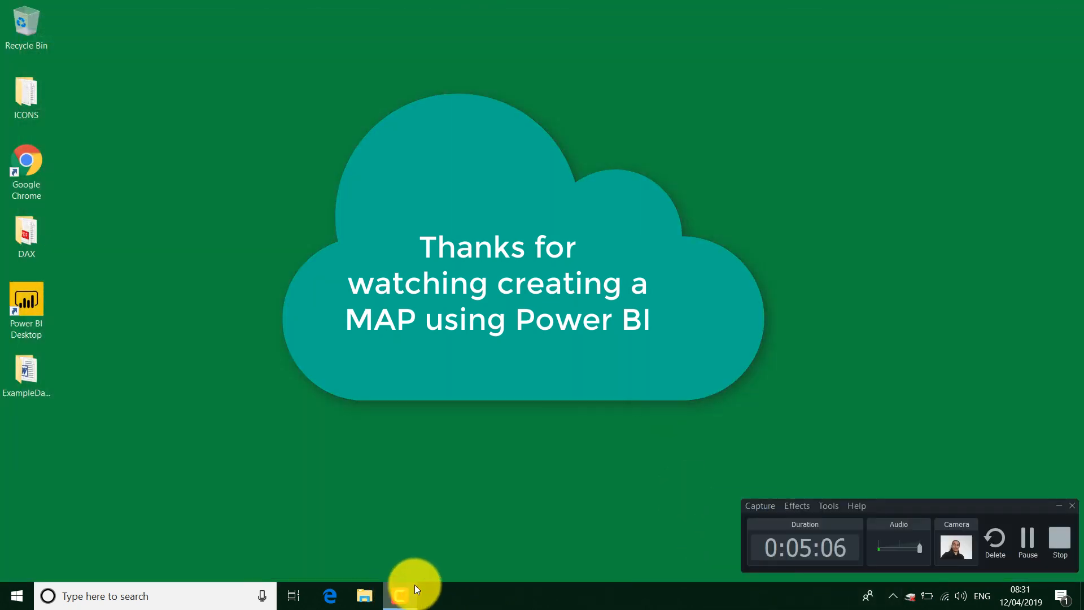